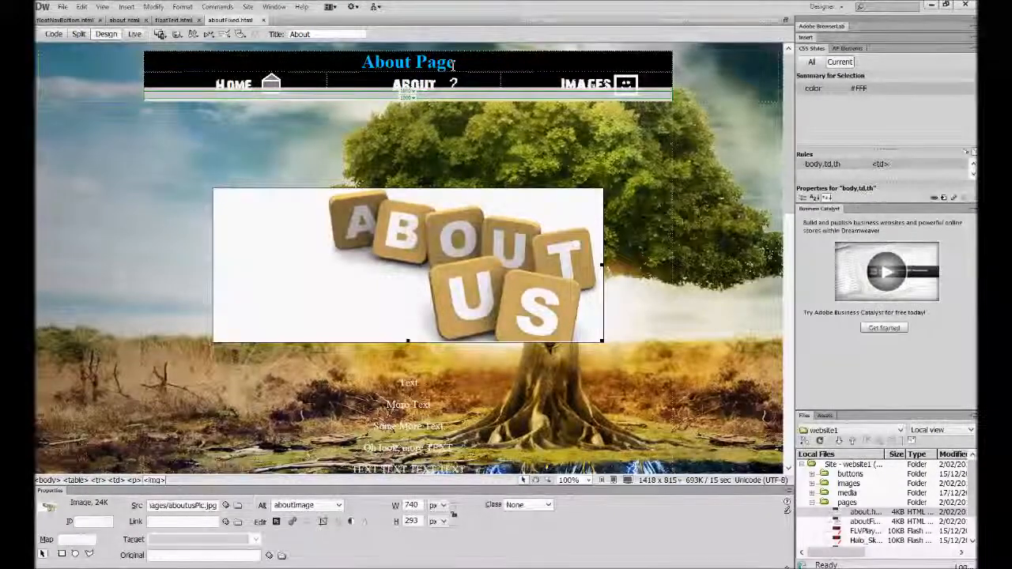
- Switch to Photoshop and start a new document with width and height both set to 10
scroll(404, 91, "down", 2)
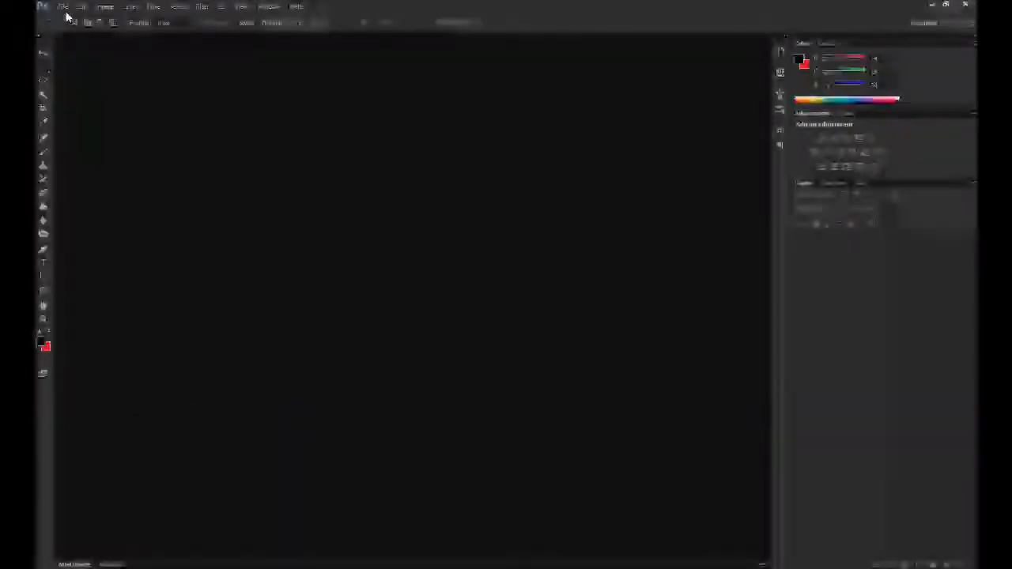
left_click(62, 6)
left_click(68, 19)
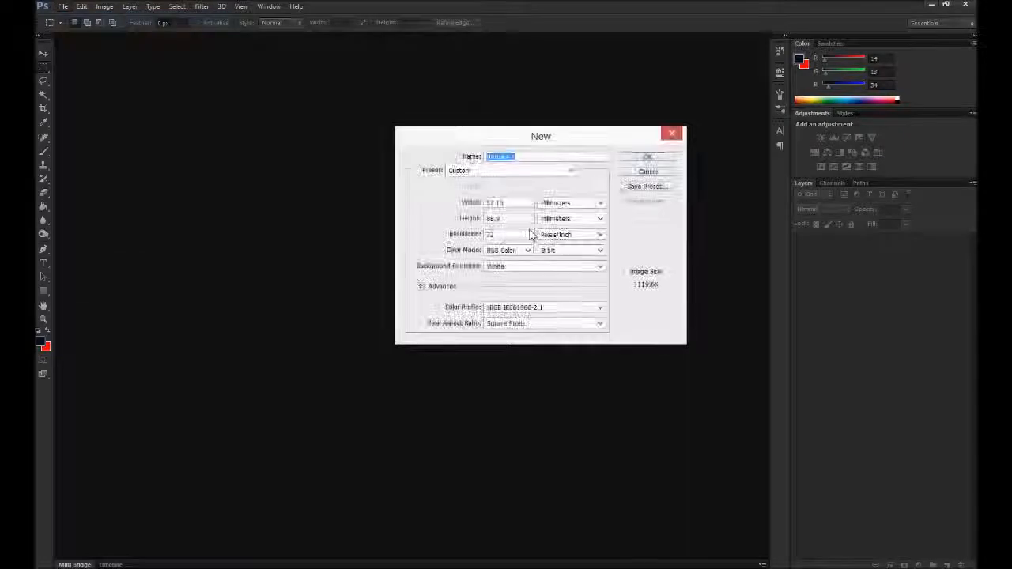
left_click(520, 207)
left_click_drag(521, 208, 412, 199)
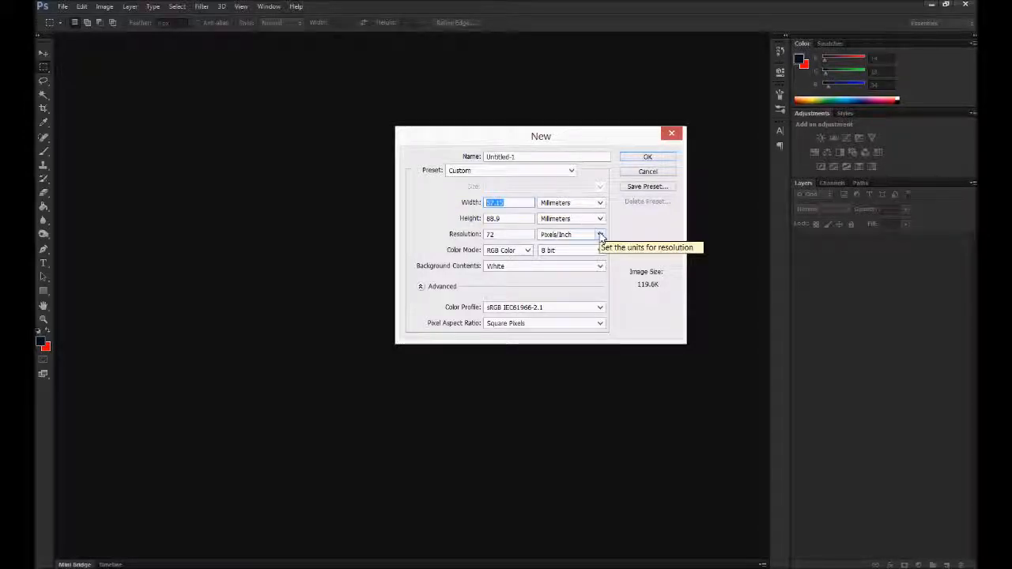
type("10")
key("Tab")
type("10")
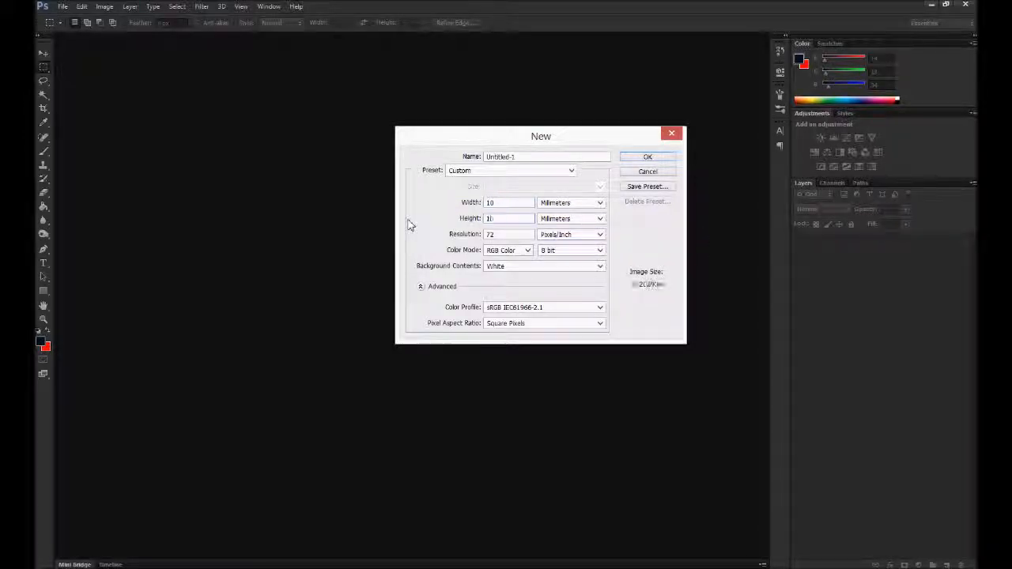
- Set the new document's size units to pixels, keep 8 bit colour depth, and create it
left_click(569, 203)
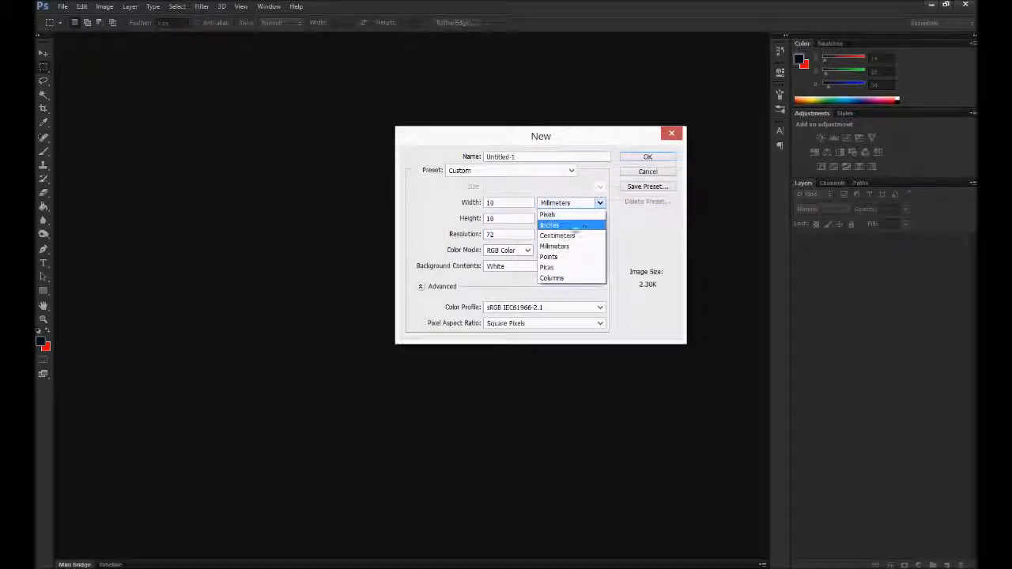
left_click(564, 213)
left_click(469, 204)
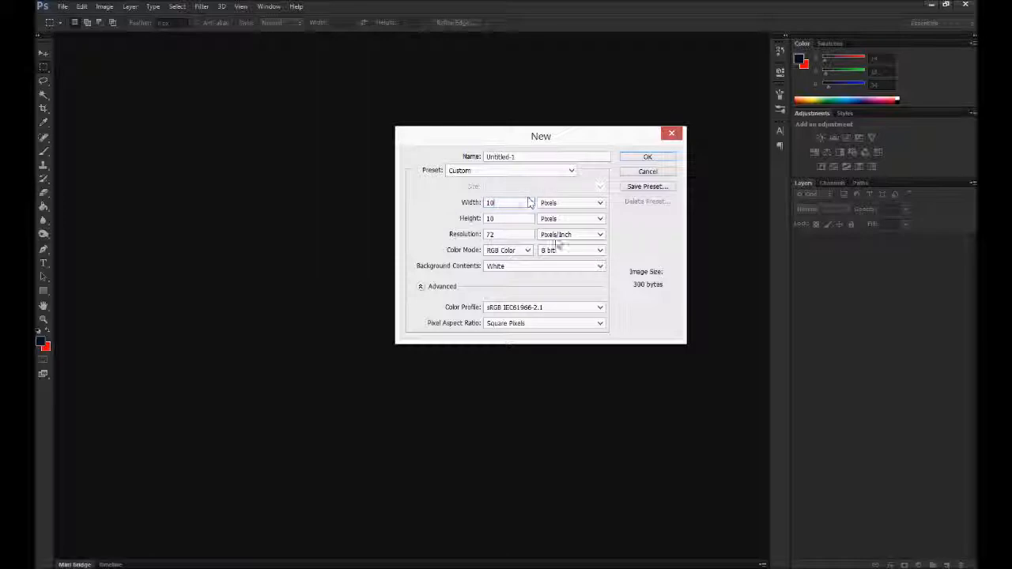
left_click(583, 251)
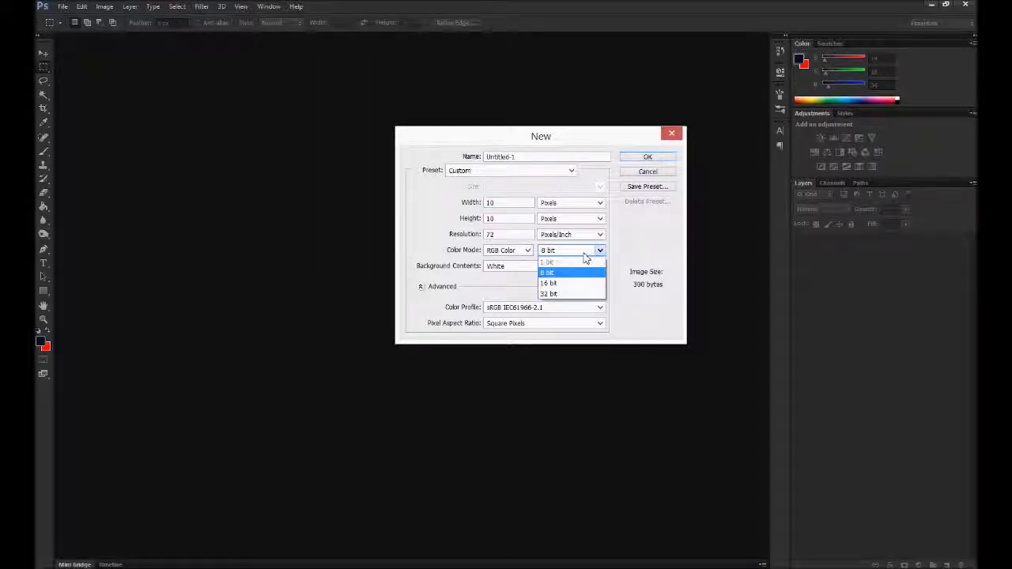
left_click(584, 254)
left_click(647, 157)
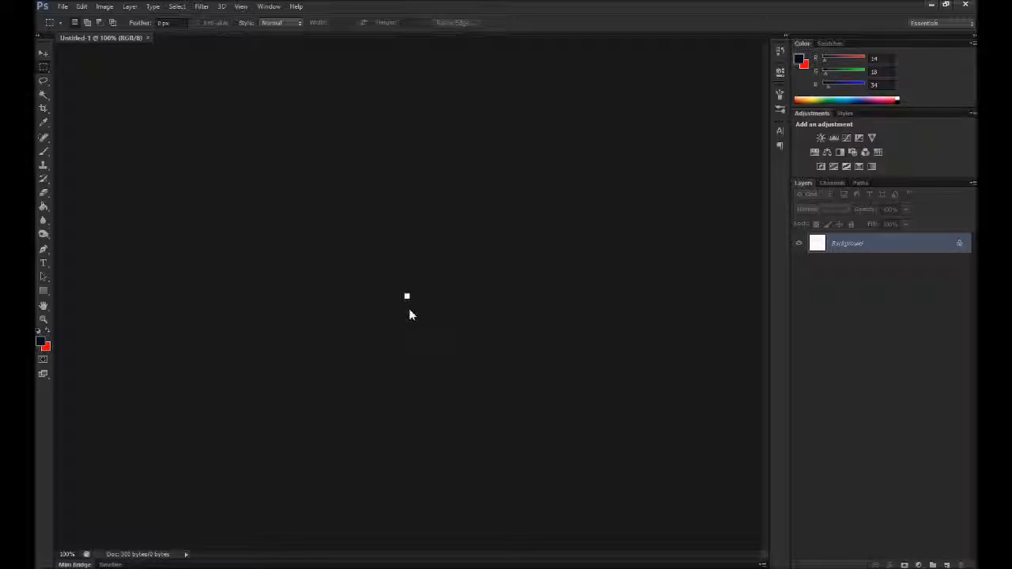
- Add a new empty layer and delete the white Background layer so the canvas is transparent
scroll(408, 314, "up", 10)
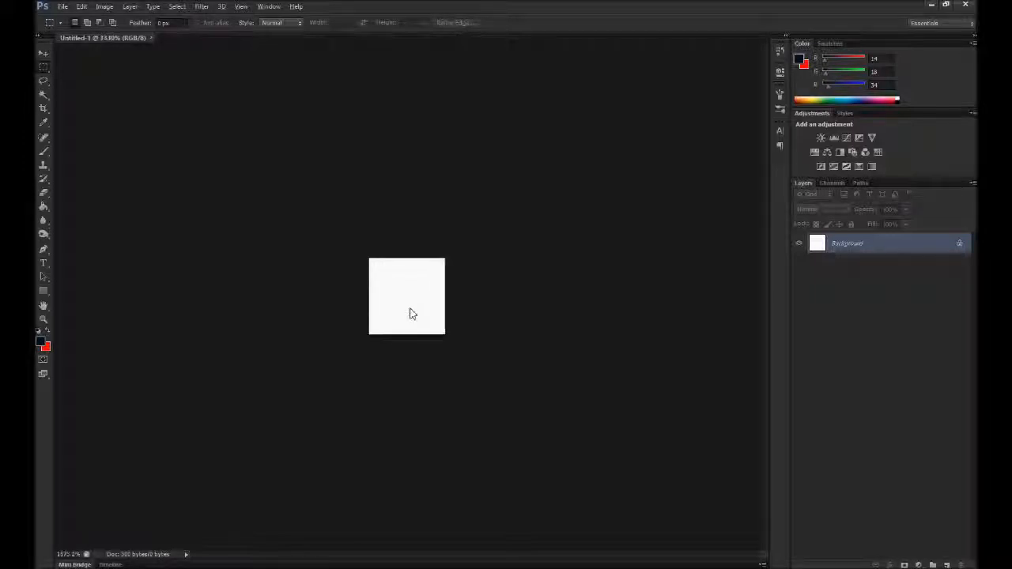
left_click(44, 53)
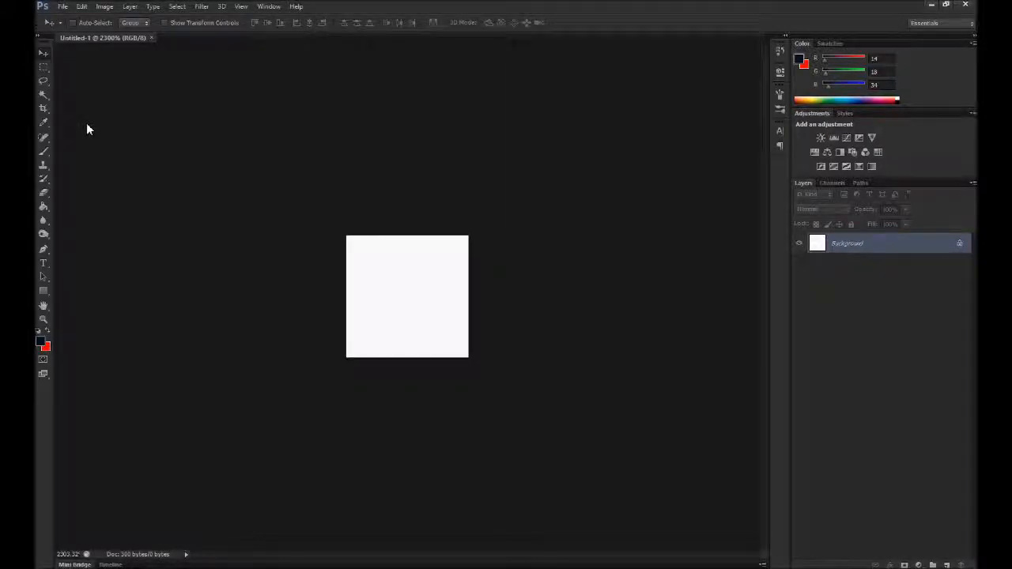
left_click(946, 564)
left_click(854, 267)
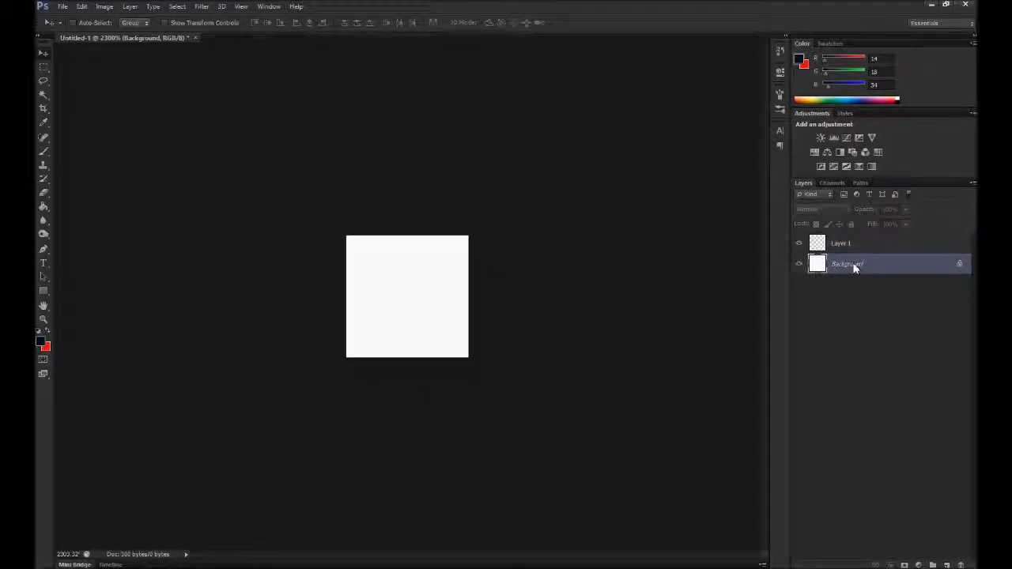
key("Delete")
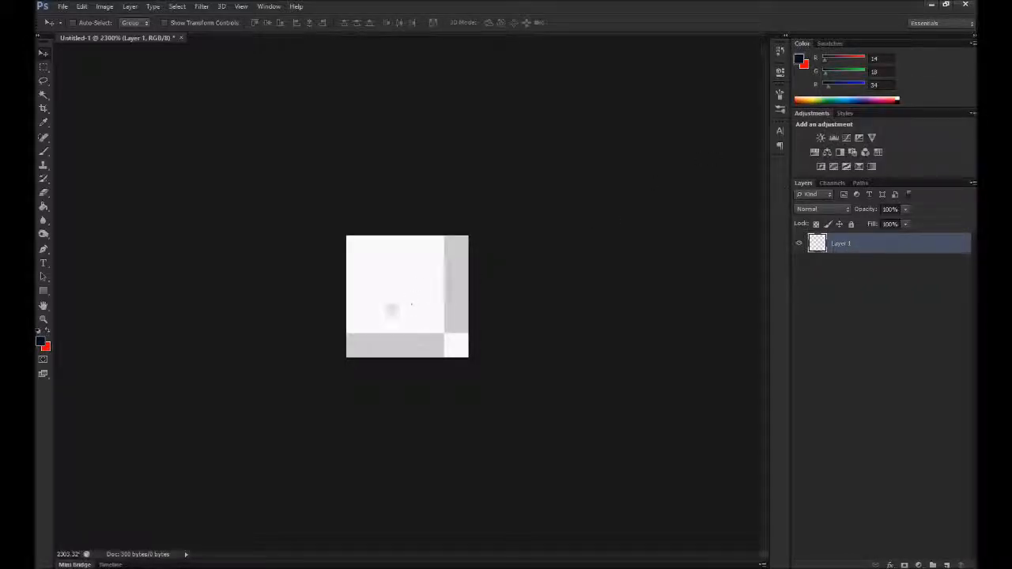
- Switch to Dreamweaver and examine how the text on the aboutFixed.html page reads against the background picture
mouse_move(993, 122)
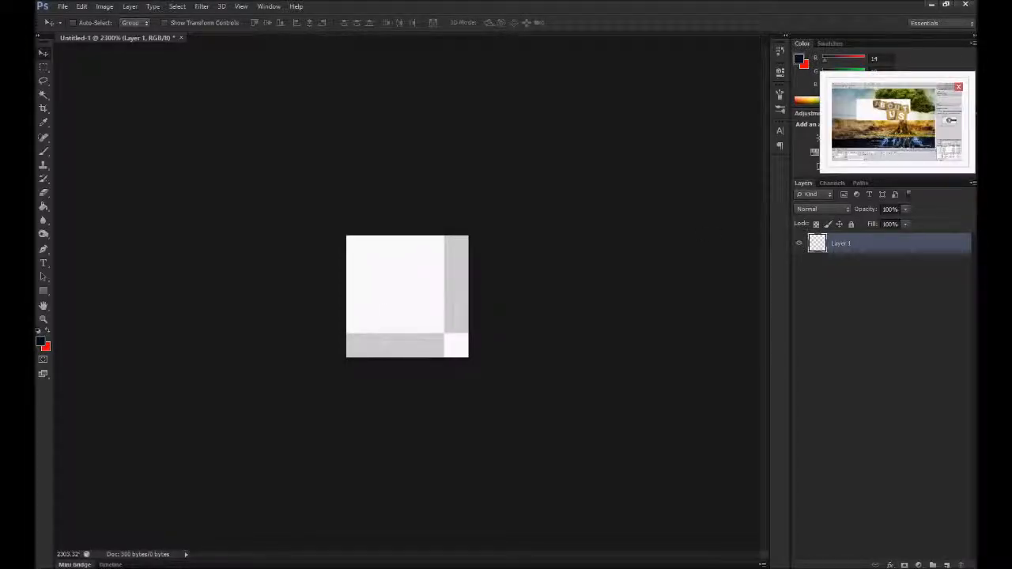
left_click(896, 122)
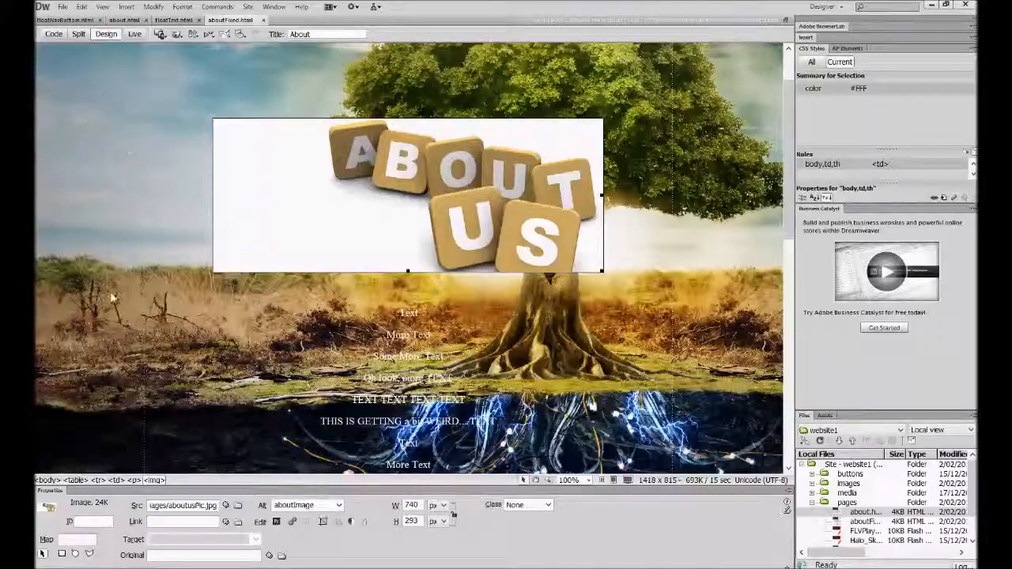
scroll(400, 359, "up", 2)
scroll(417, 348, "down", 3)
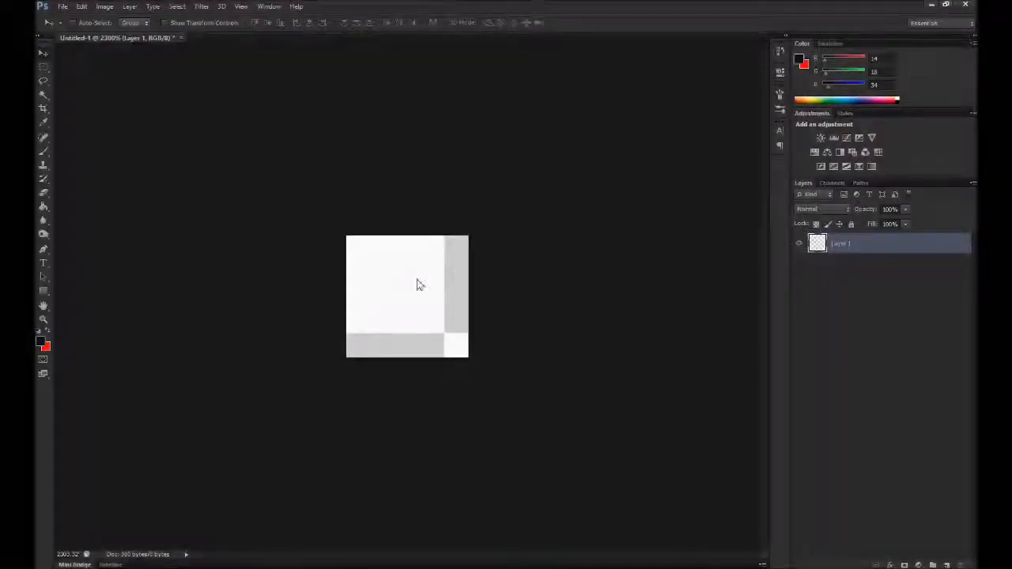
- Switch back to Photoshop, set the foreground color to pure black (000000) and fill Layer 1 with the Paint Bucket
left_click(44, 205)
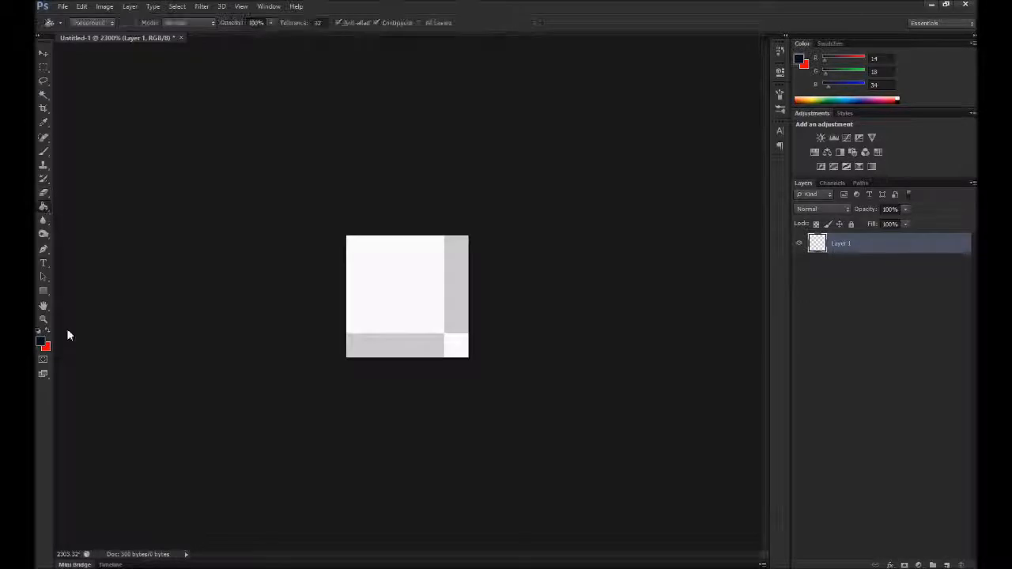
left_click(41, 342)
left_click_drag(584, 269, 612, 314)
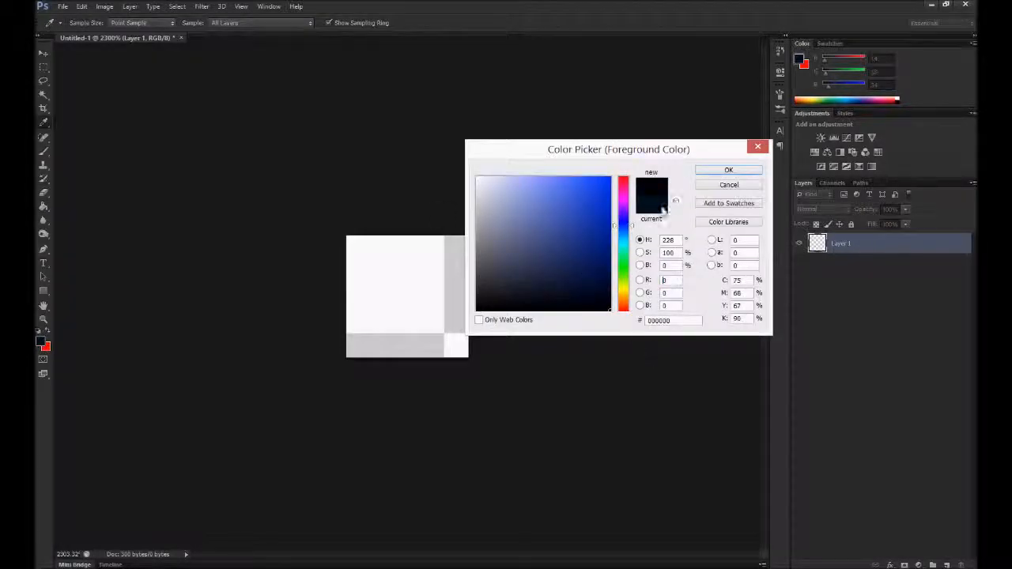
left_click(728, 170)
left_click(388, 280)
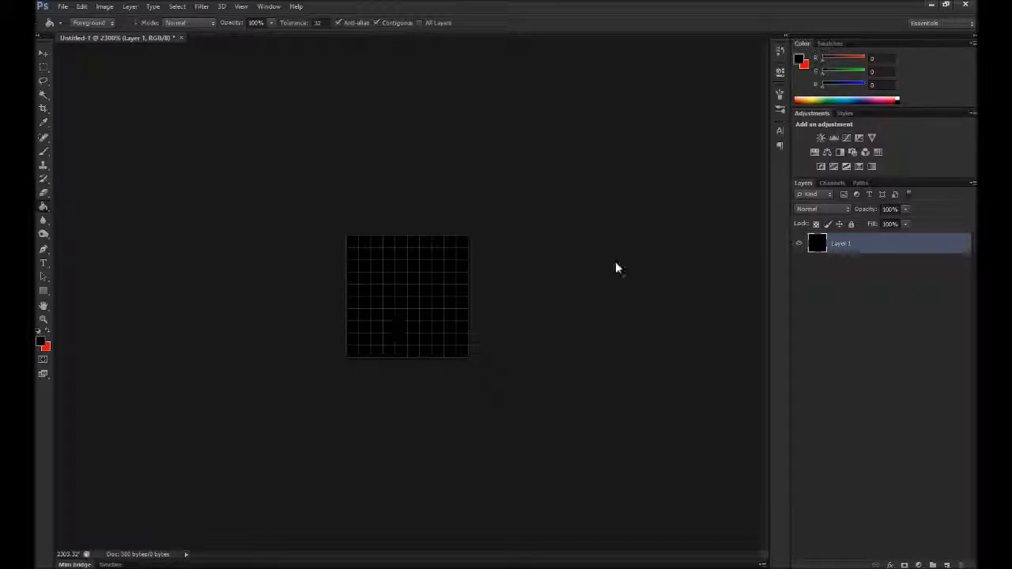
- Lower the opacity of the black Layer 1 to 65%, leaving the layer selected
left_click(906, 210)
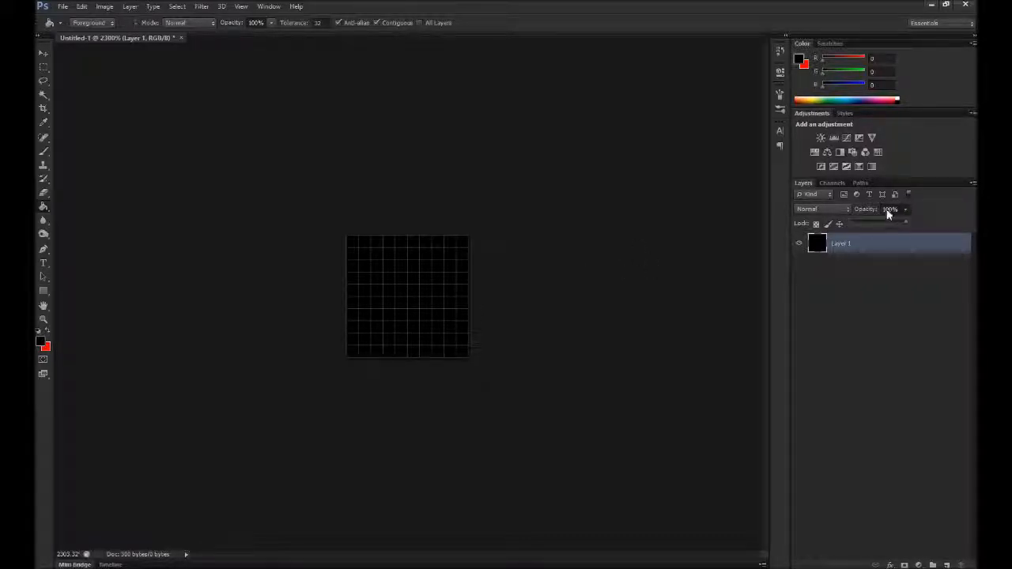
left_click_drag(905, 222, 875, 227)
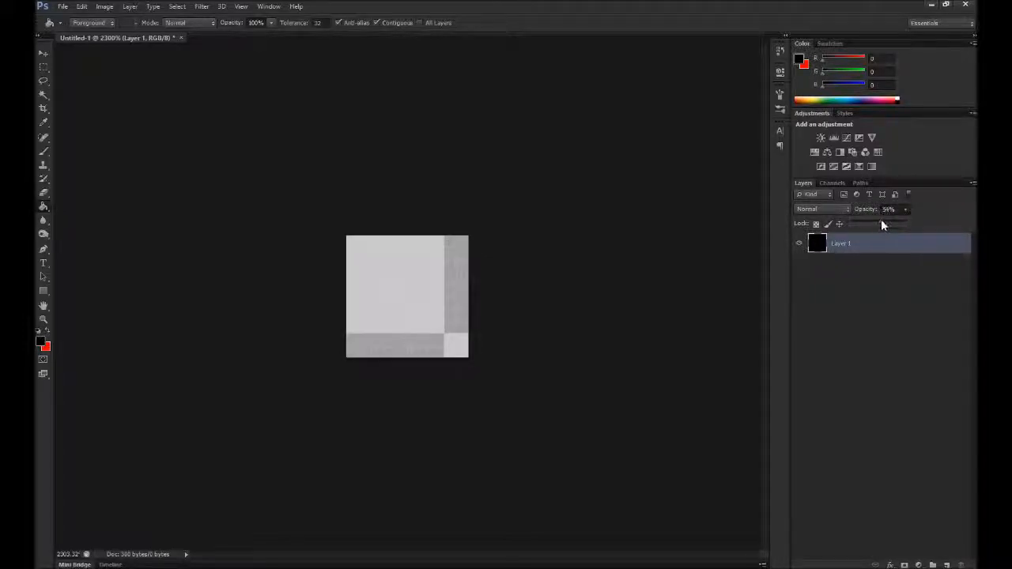
left_click_drag(881, 223, 886, 220)
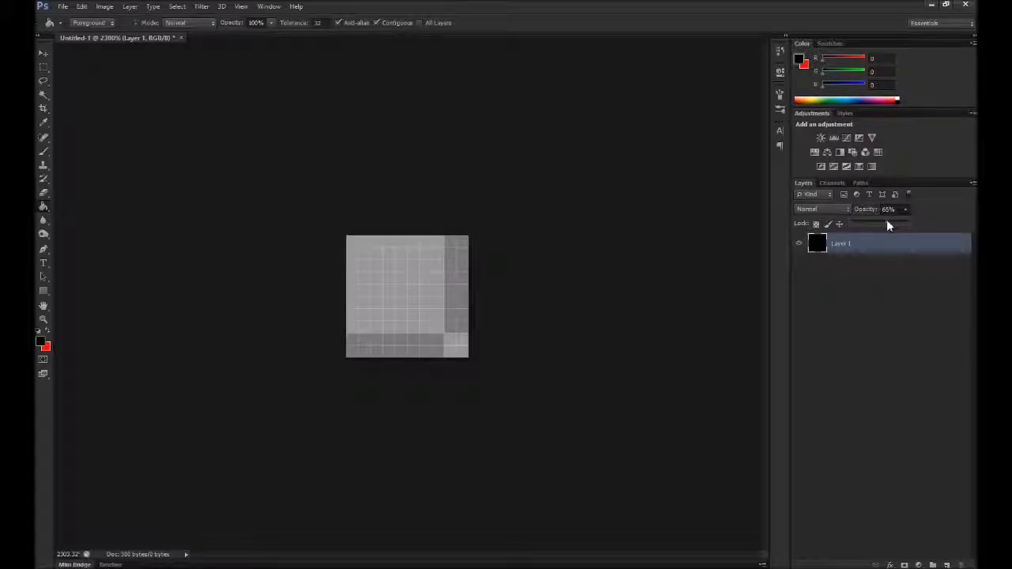
left_click(829, 284)
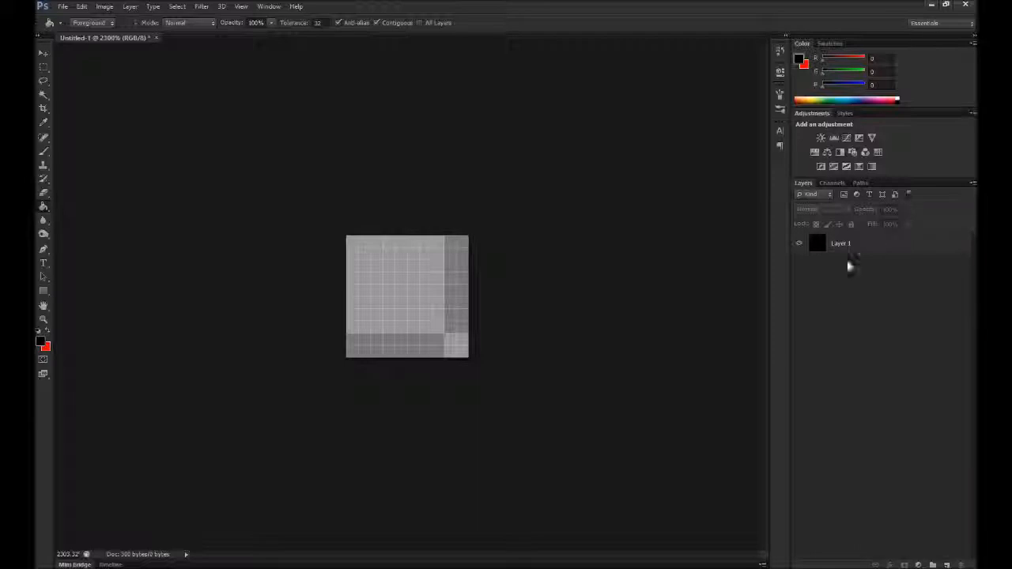
left_click(834, 243)
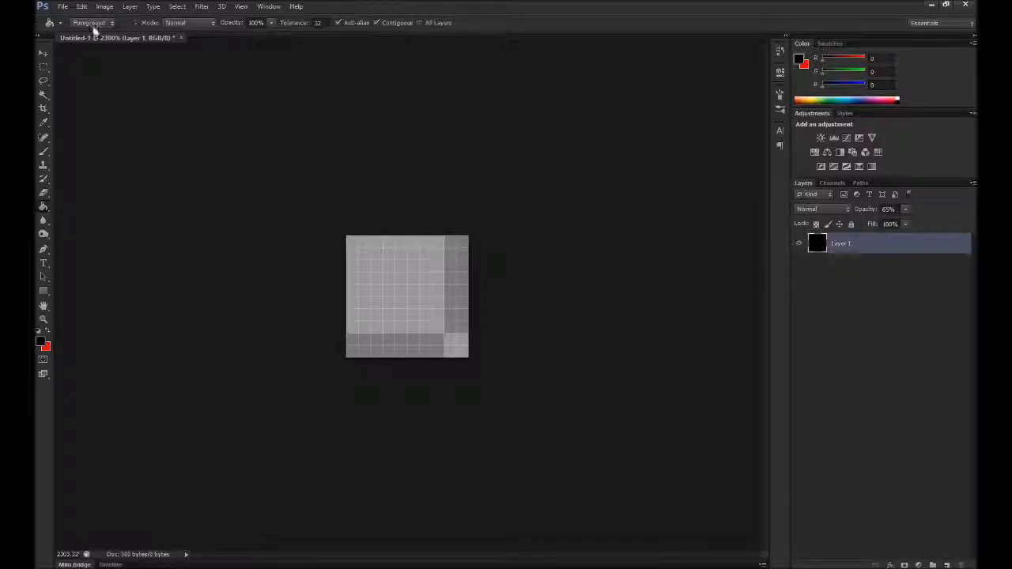
- Save a copy to the Desktop as transBackBlack.png in PNG format, with smallest compression and no interlacing
left_click(62, 6)
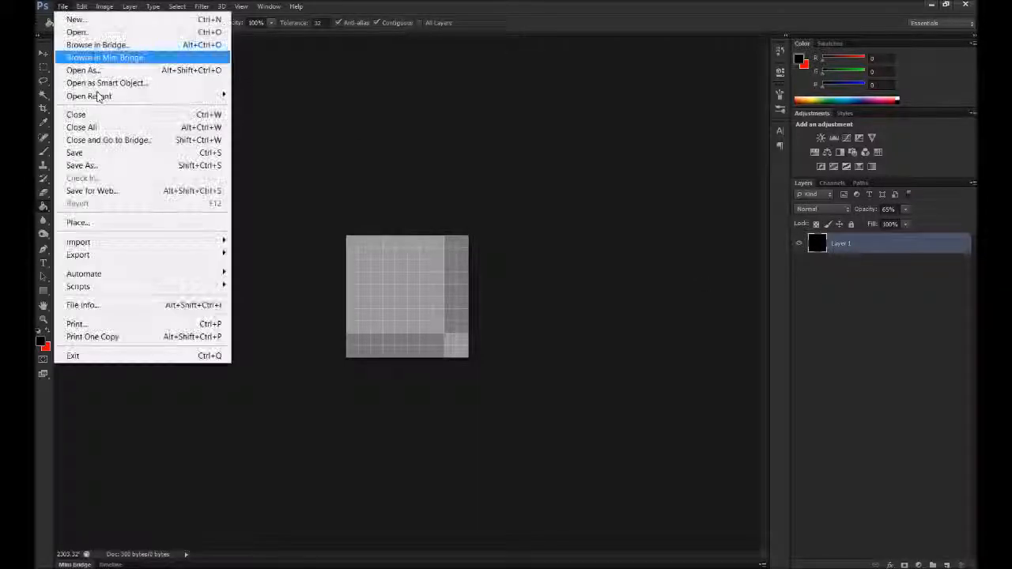
left_click(113, 165)
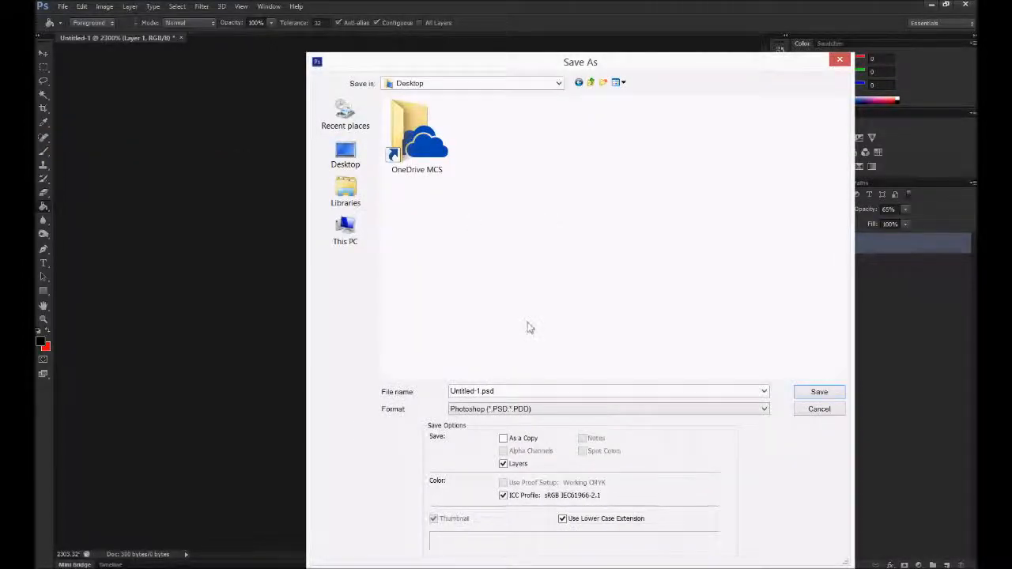
double_click(511, 394)
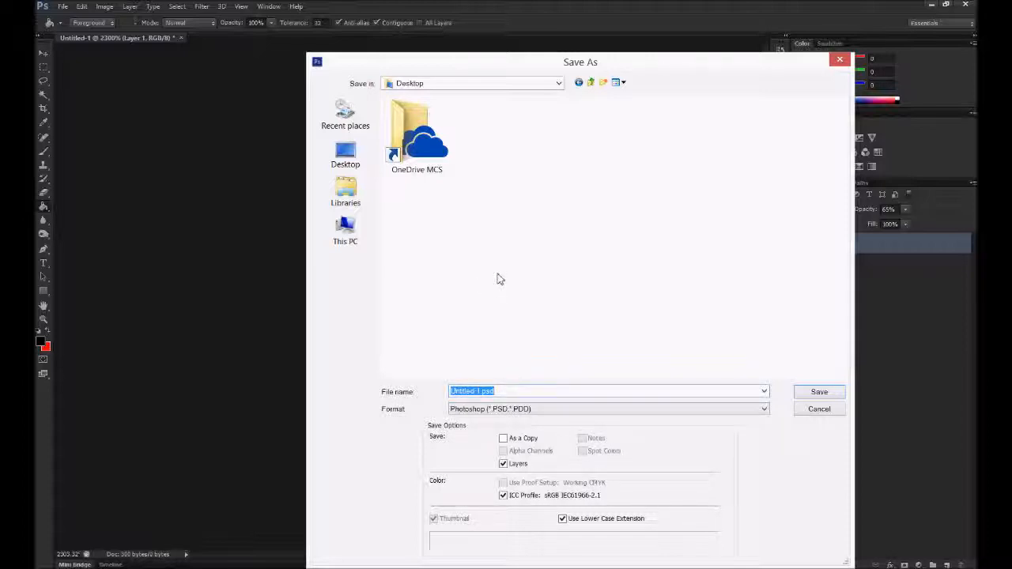
type("trtansBackBlack")
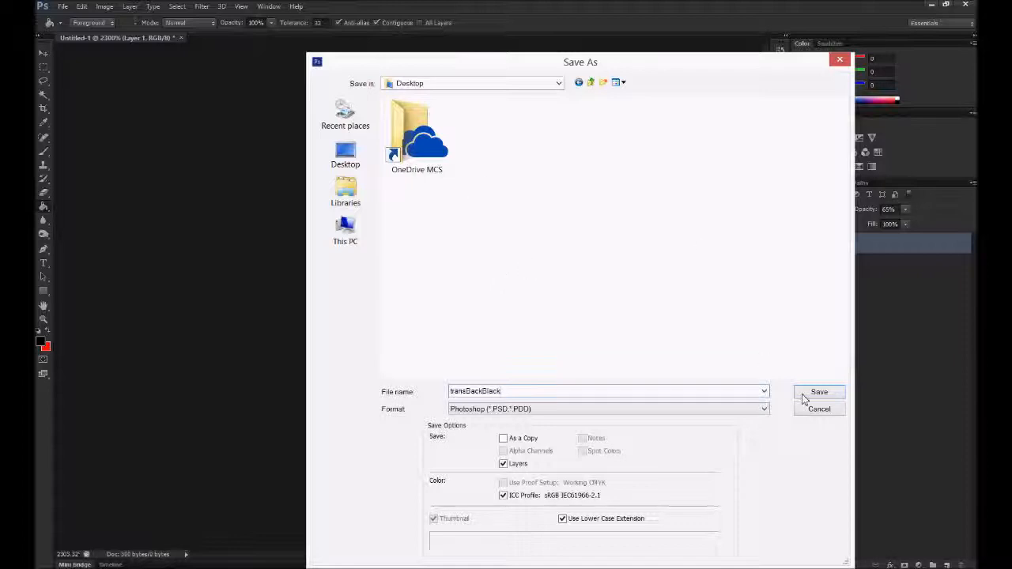
left_click(603, 410)
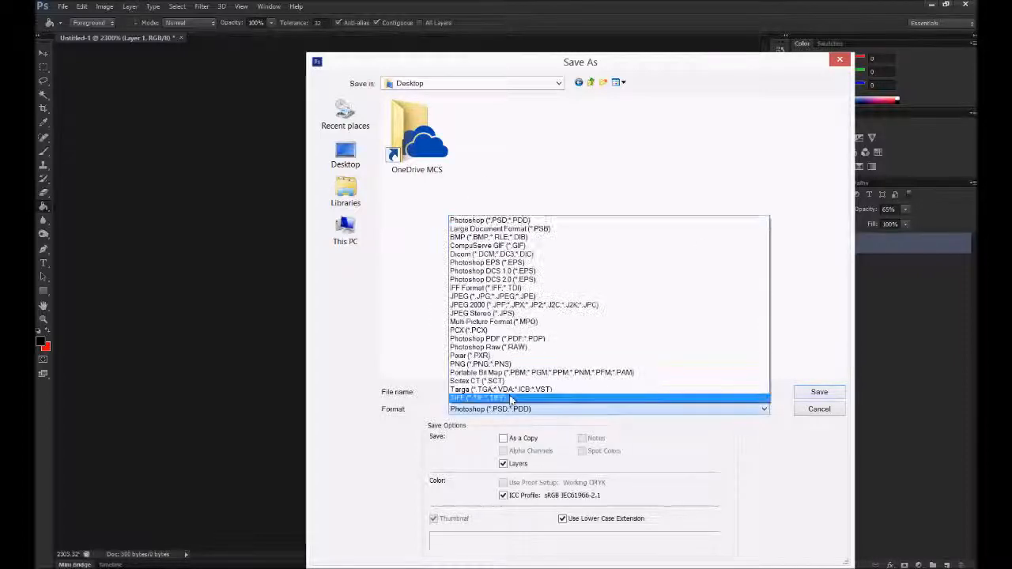
left_click(466, 365)
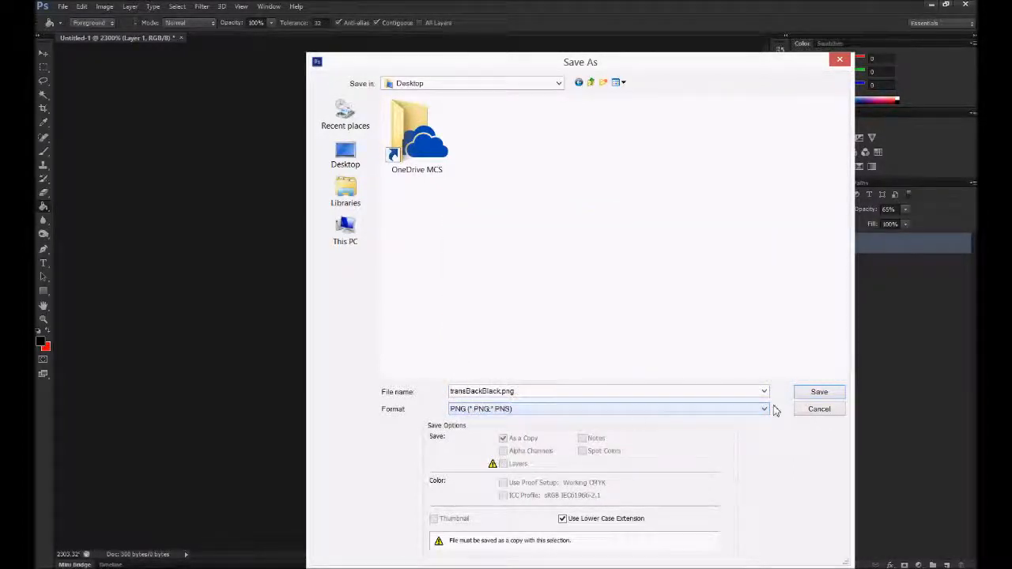
left_click(823, 392)
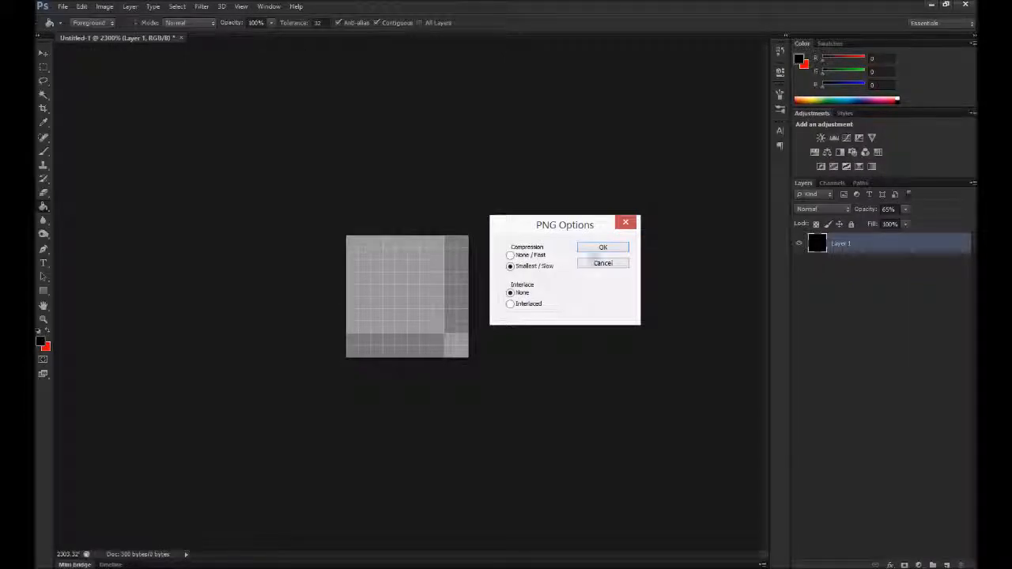
left_click(595, 249)
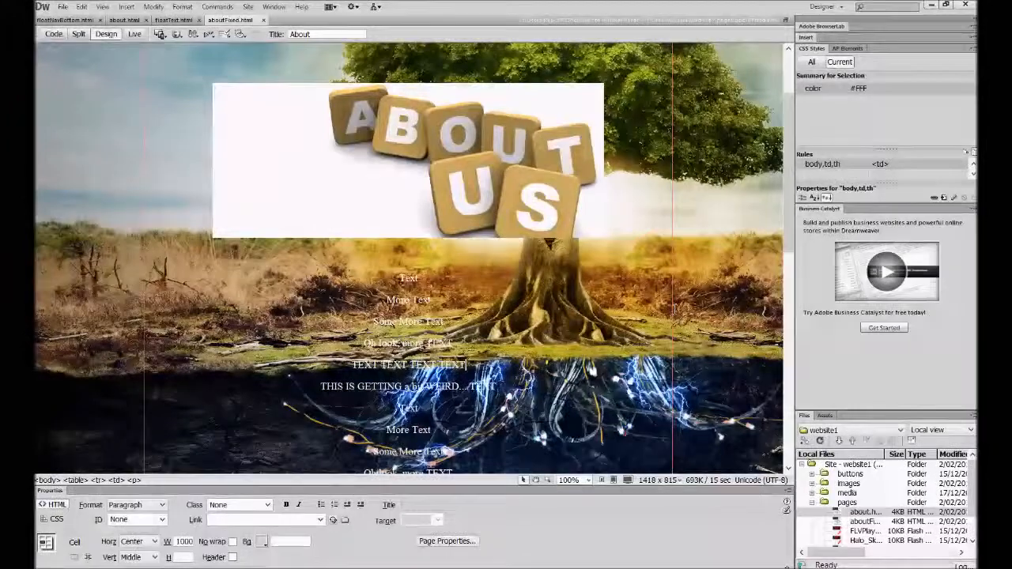
- Use the Tag Editor to set transBackBlack.png from the Desktop as the background image of the table holding the About Us content
left_click(672, 309)
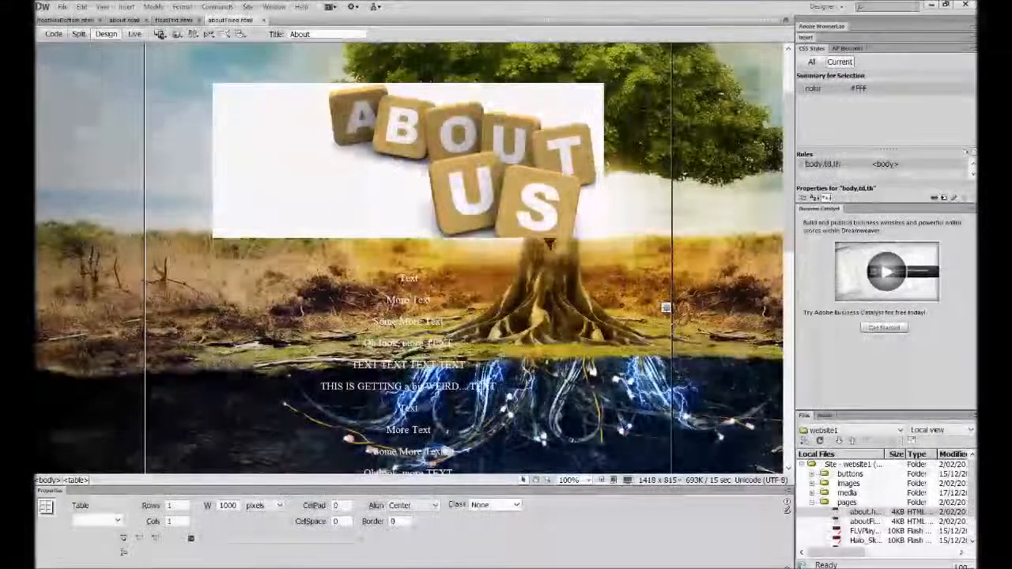
double_click(669, 342)
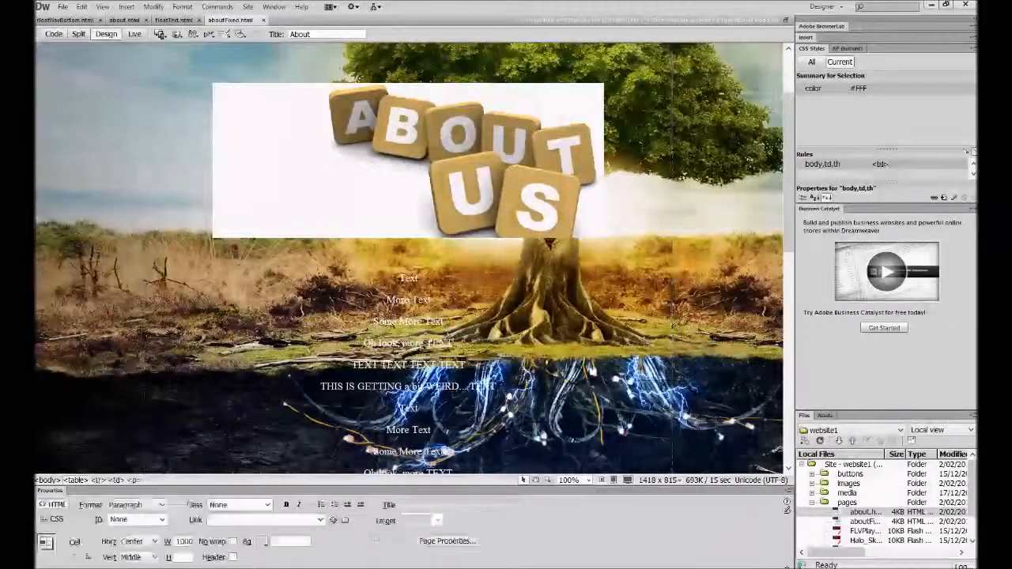
right_click(675, 342)
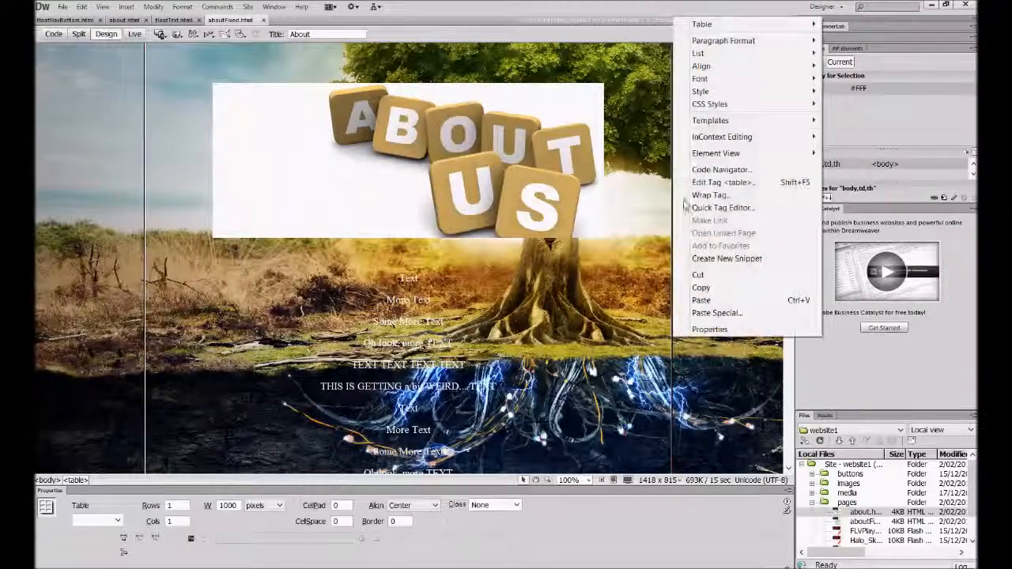
left_click(722, 184)
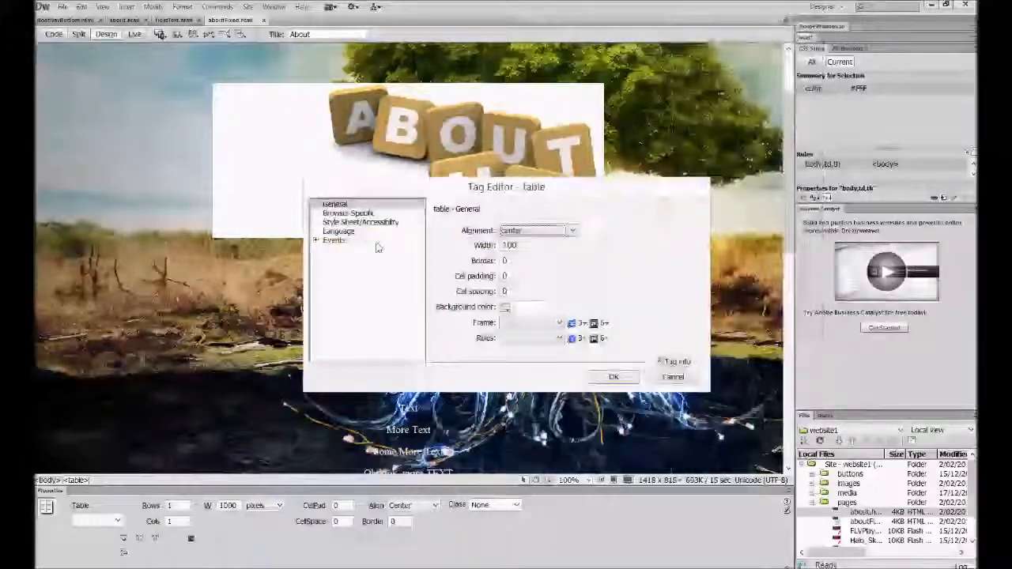
left_click(366, 213)
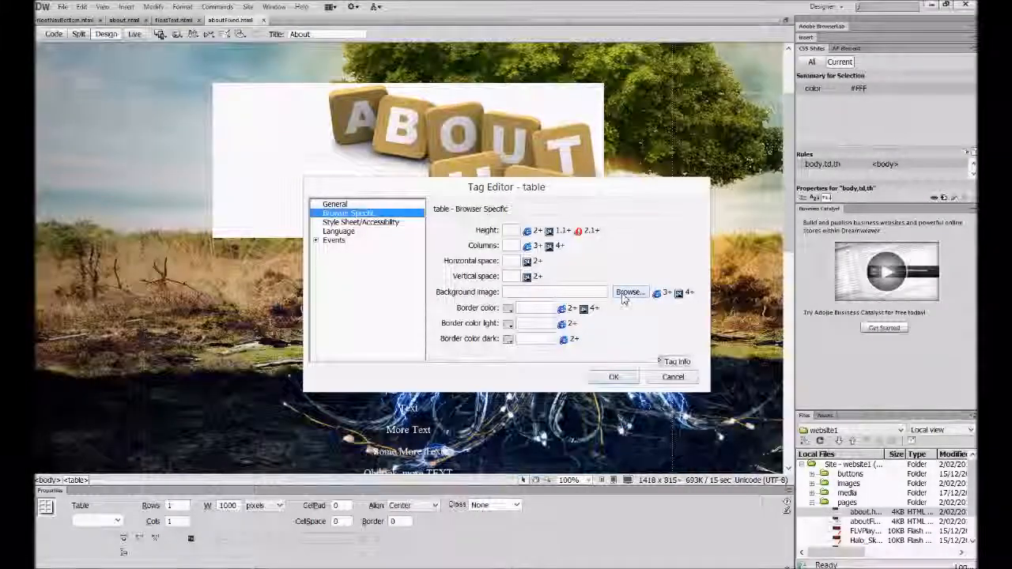
left_click(622, 297)
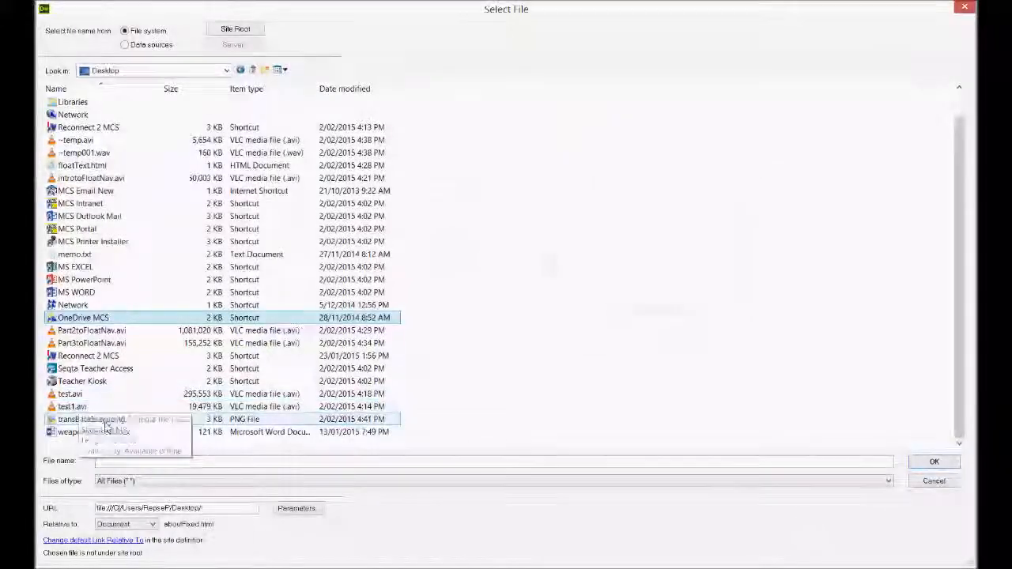
double_click(79, 418)
left_click(632, 378)
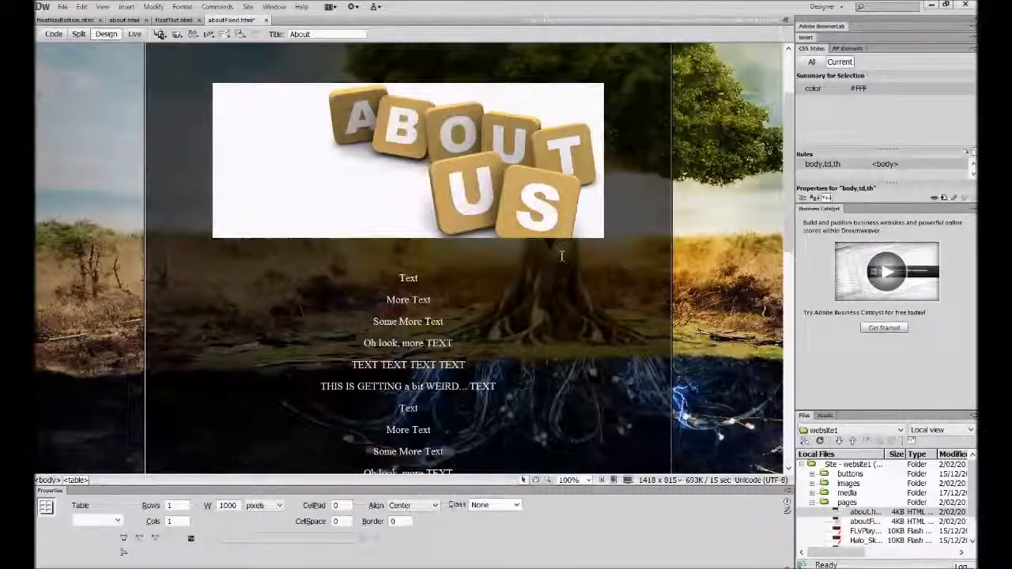
- Check the table's new background down the page, then save aboutFixed.html and preview it in the browser
scroll(478, 378, "down", 3)
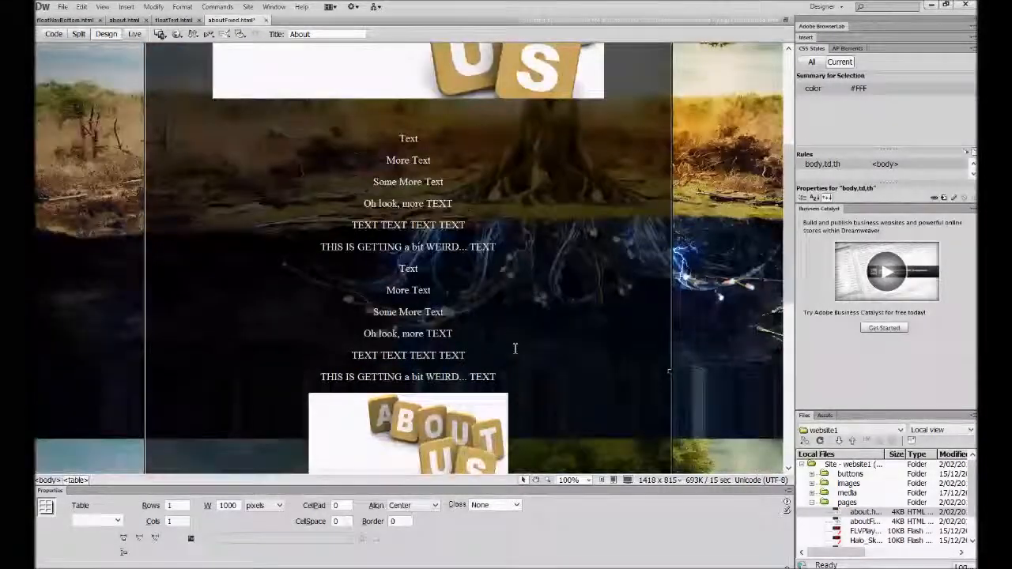
scroll(522, 352, "up", 5)
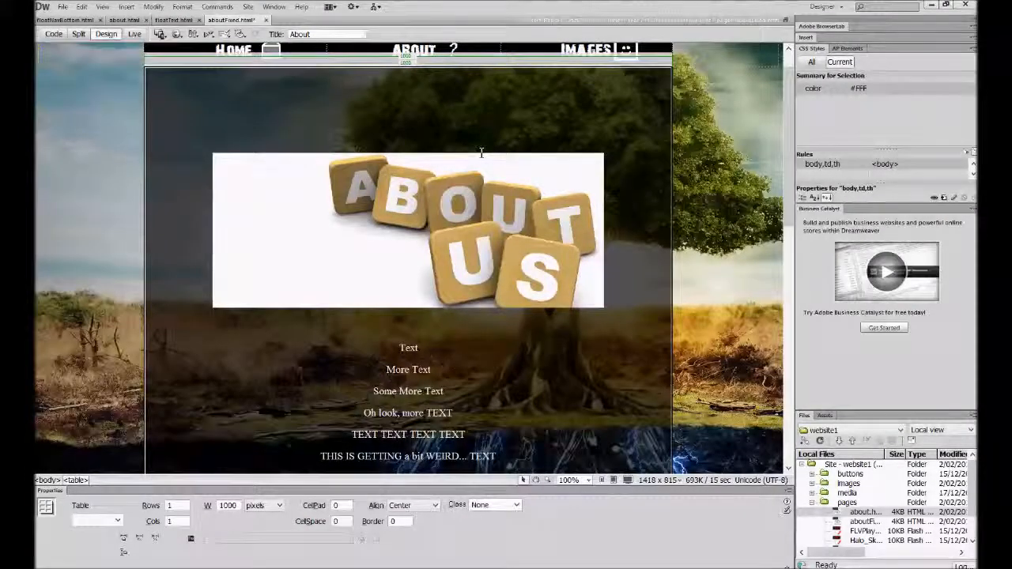
key("ctrl+w")
key("Return")
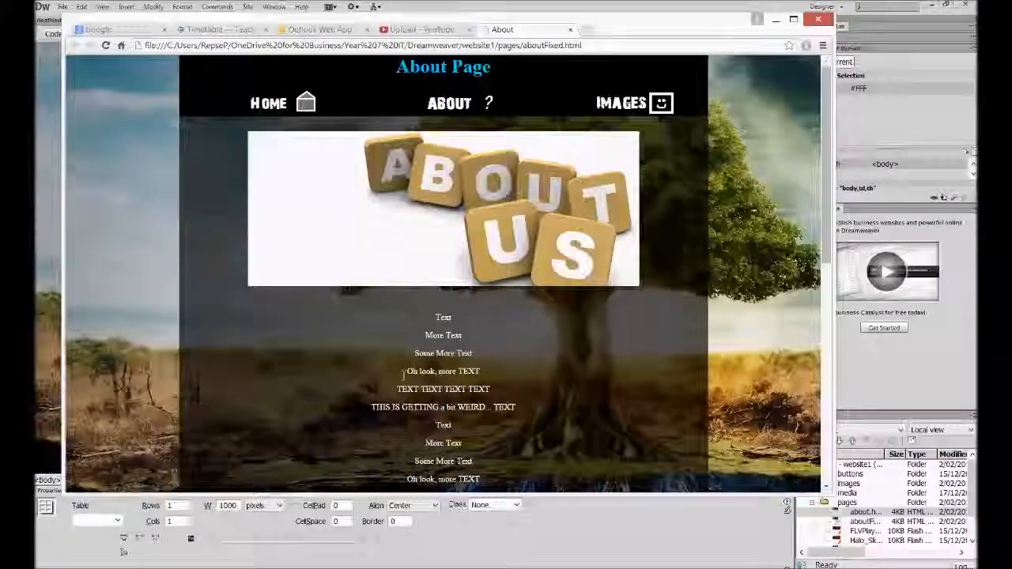
- Examine in the browser preview how the text and the dark table background scroll over the background picture
left_click_drag(826, 152, 814, 279)
left_click_drag(823, 225, 816, 424)
left_click_drag(823, 368, 826, 73)
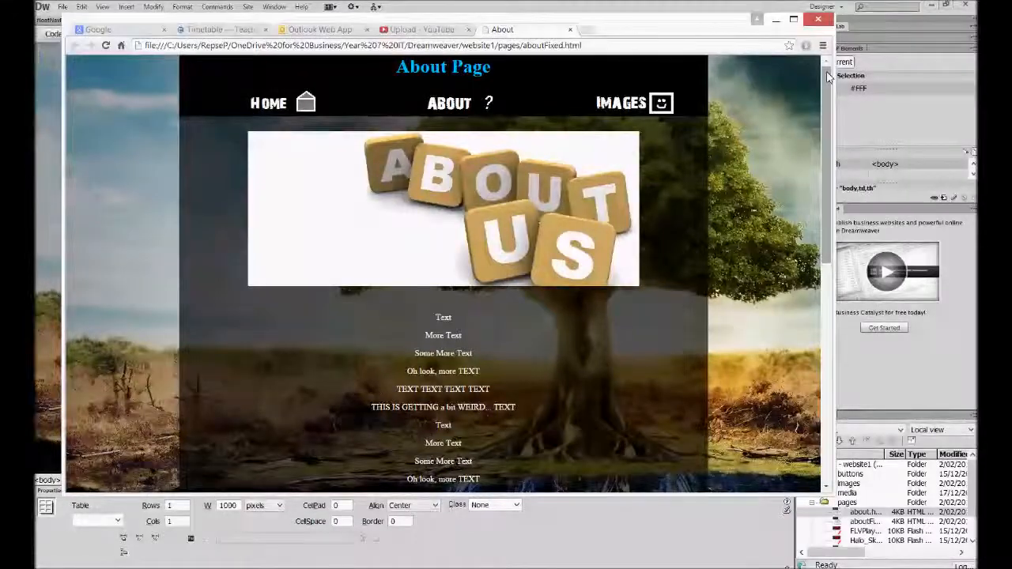
scroll(645, 219, "down", 2)
scroll(645, 219, "up", 2)
scroll(645, 219, "down", 5)
scroll(645, 219, "up", 3)
scroll(751, 308, "up", 1)
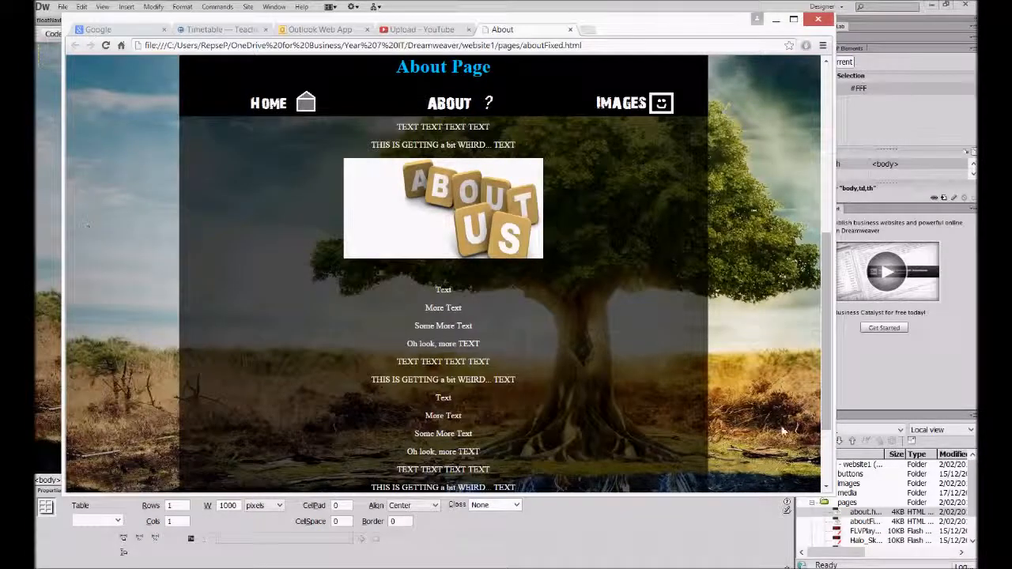
mouse_move(421, 187)
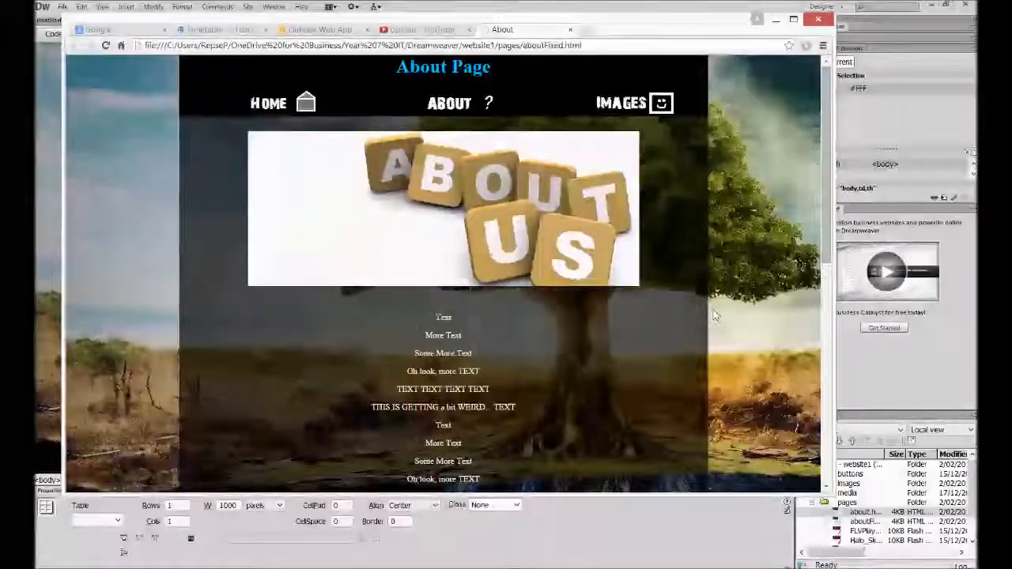
- Return to Dreamweaver and highlight the BODY background-attachment: fixed rule in the source code of aboutFixed.html
left_click(414, 9)
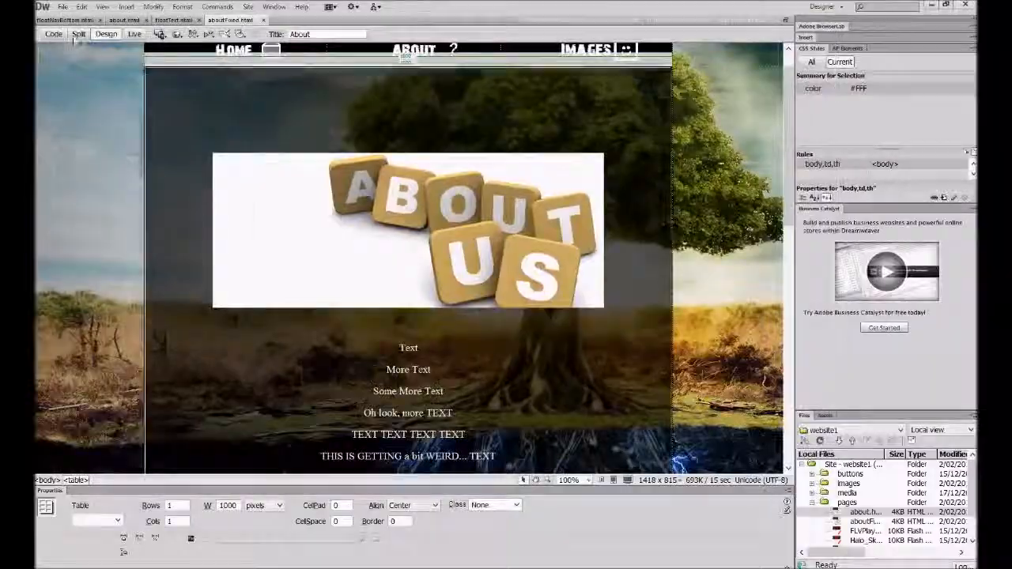
left_click(53, 34)
left_click(255, 147)
scroll(255, 146, "up", 15)
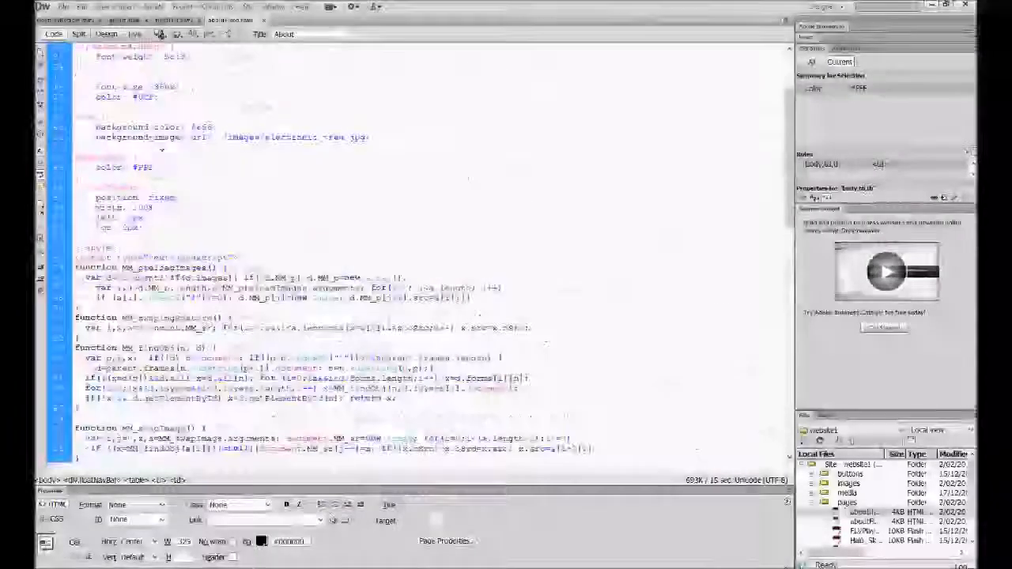
left_click_drag(261, 128, 75, 128)
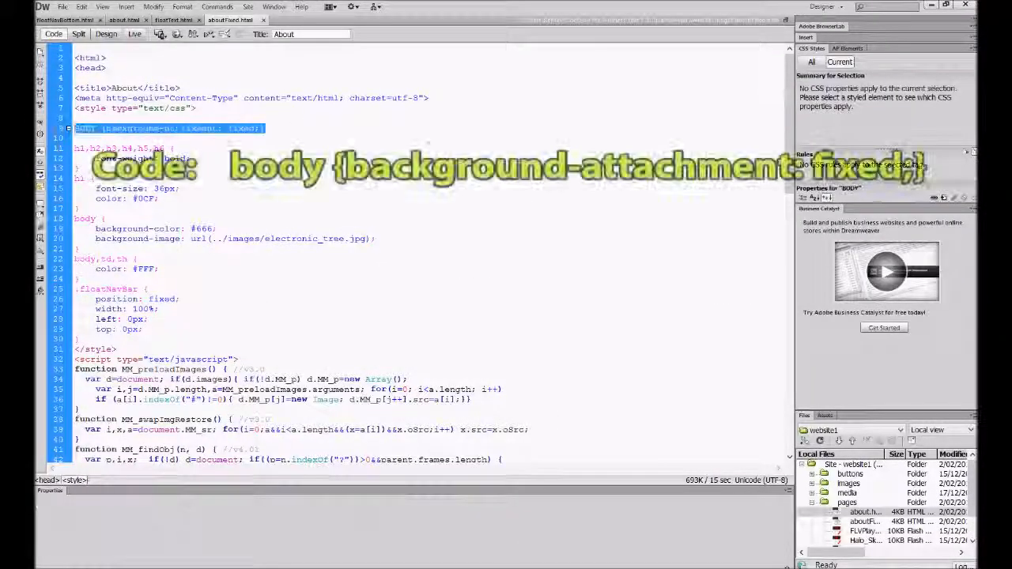